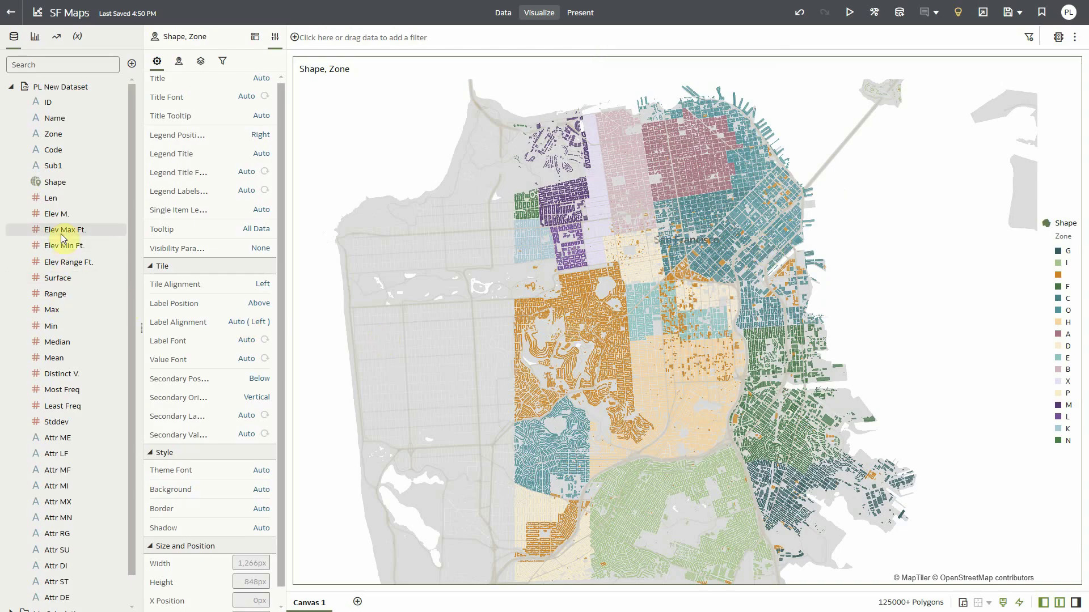
# Step: Run Explain on Elev M. to show its histogram: 177,023 rows, values 2.00–541.00, average 74.00
pyautogui.rightClick(63, 217)
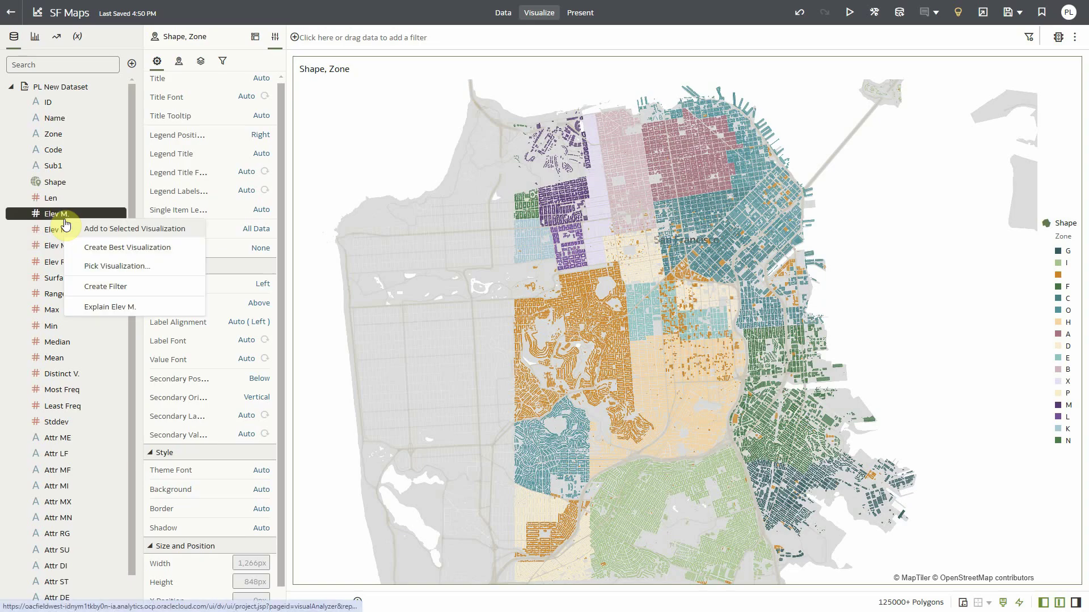
pyautogui.click(118, 307)
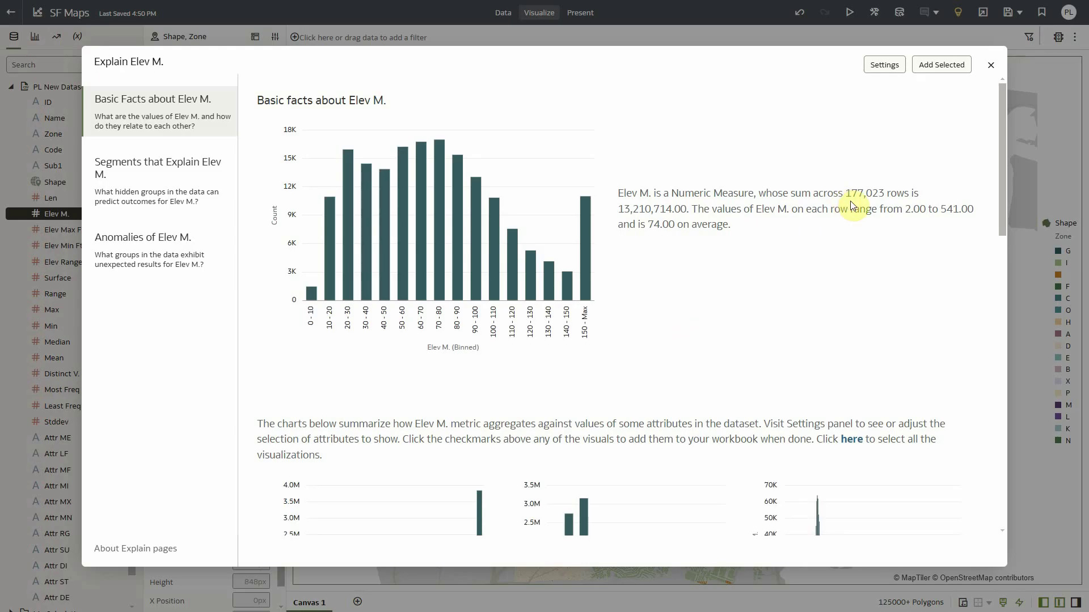
pyautogui.scroll(-6, 848, 204)
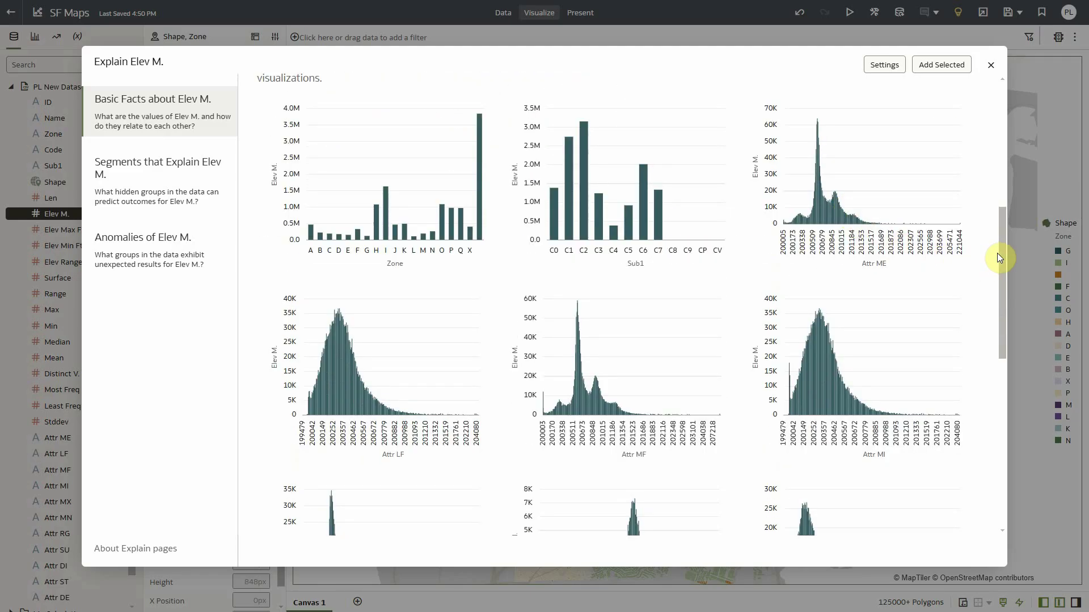
pyautogui.scroll(-5, 998, 255)
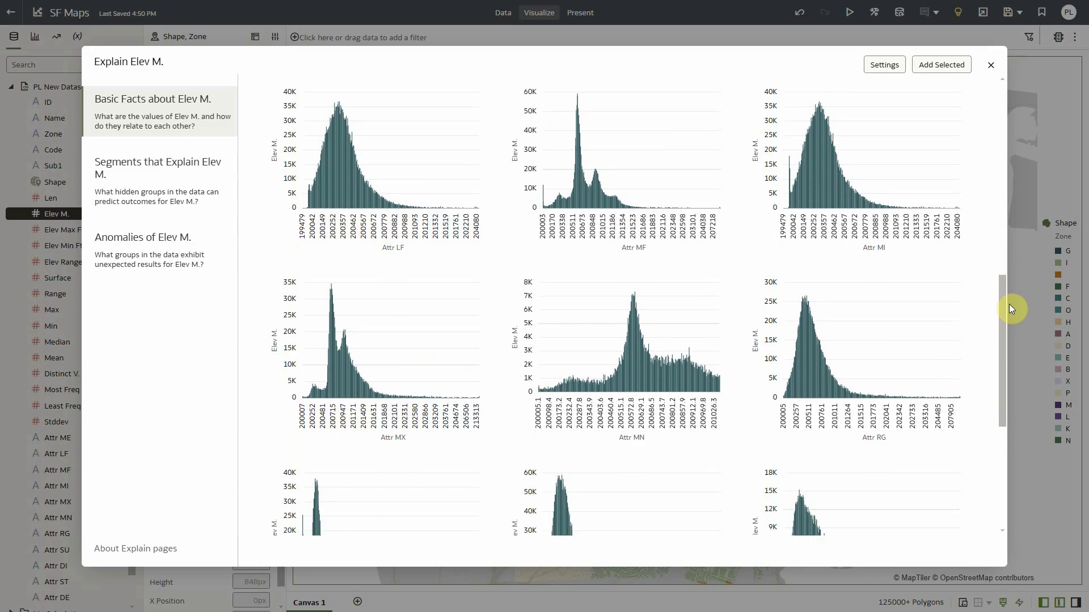
pyautogui.moveTo(1015, 349); pyautogui.dragTo(1021, 393)
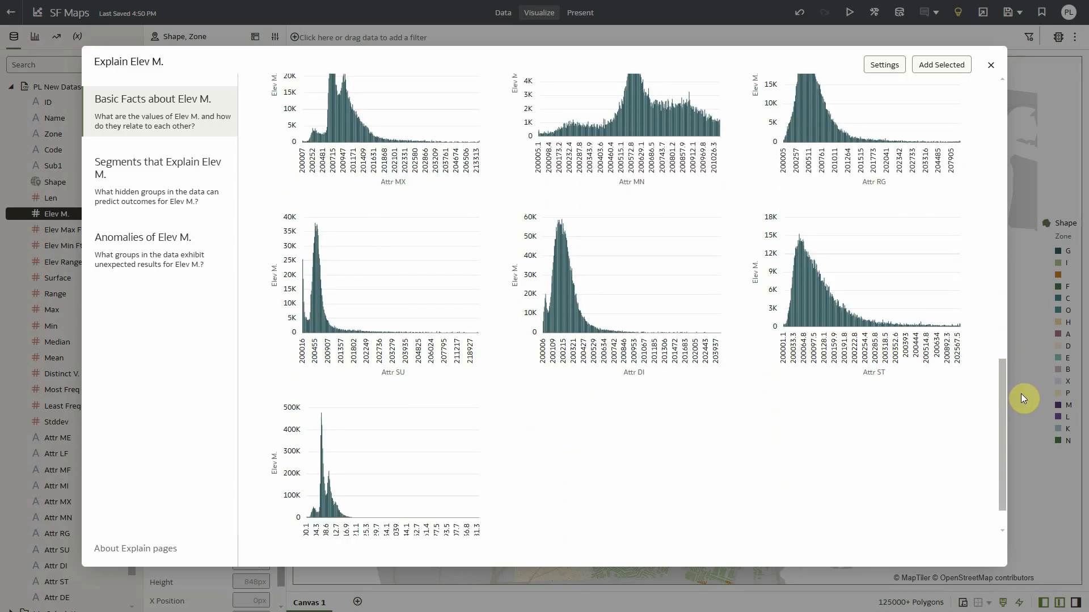
pyautogui.moveTo(1021, 393); pyautogui.dragTo(1018, 303)
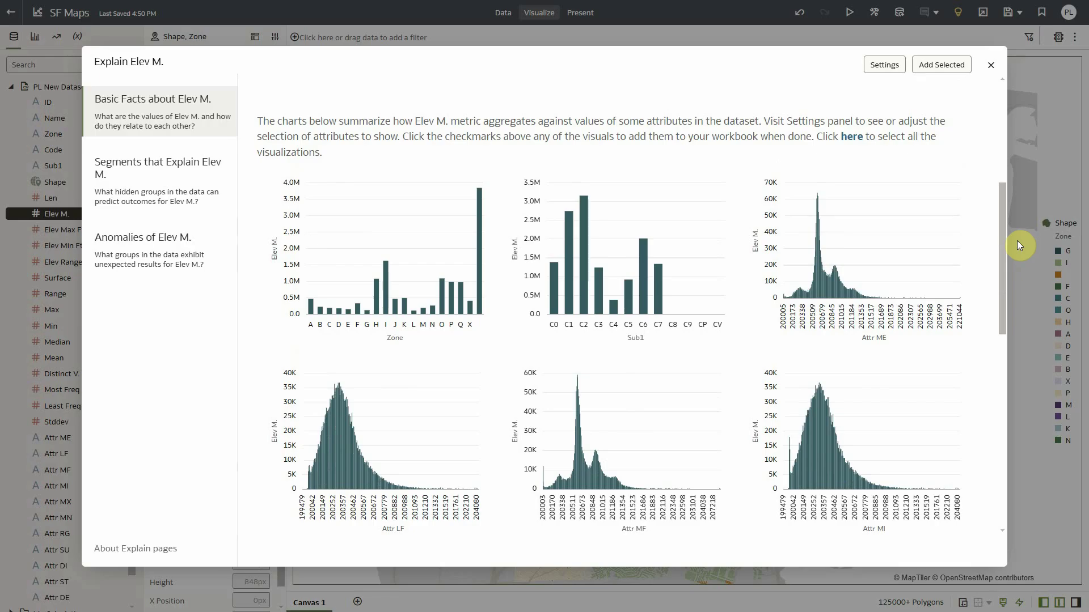
pyautogui.moveTo(1016, 240); pyautogui.dragTo(960, 121)
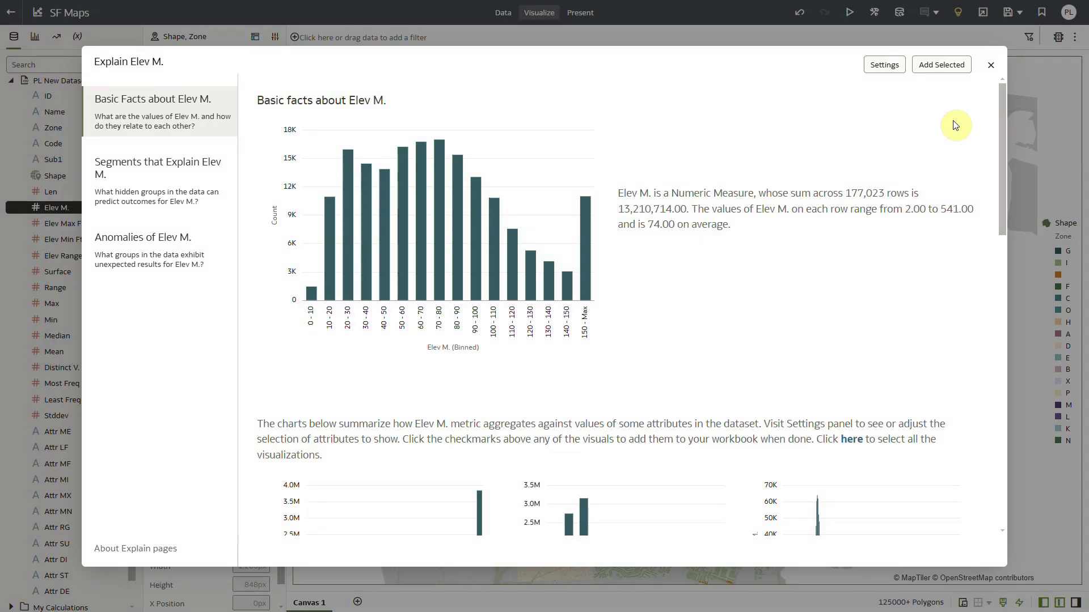
# Step: Review the SF_houses columns in the Explain settings and cancel without changes
pyautogui.click(883, 59)
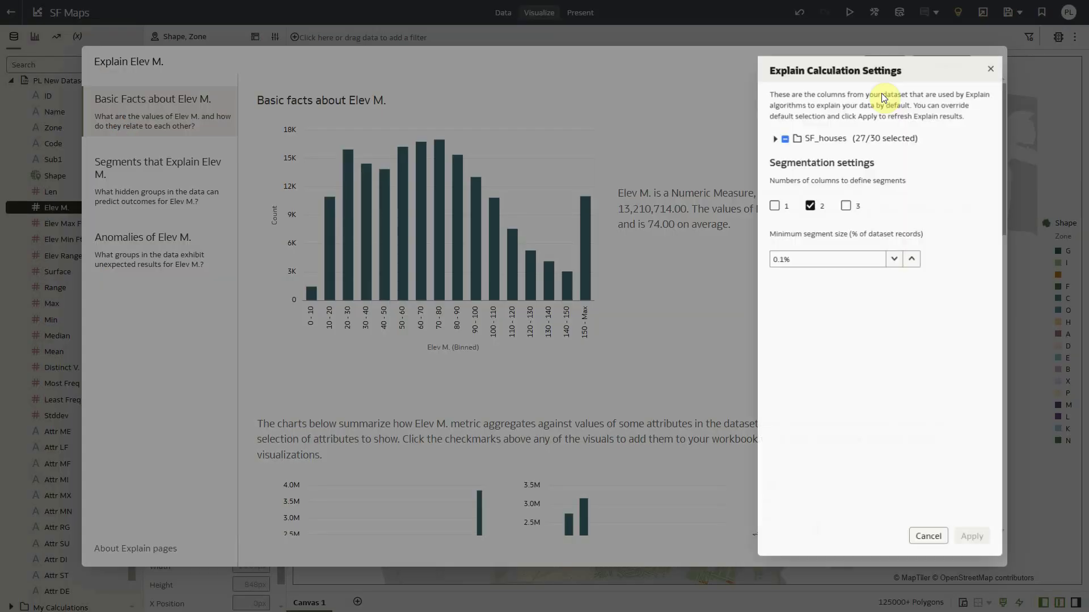
pyautogui.click(771, 132)
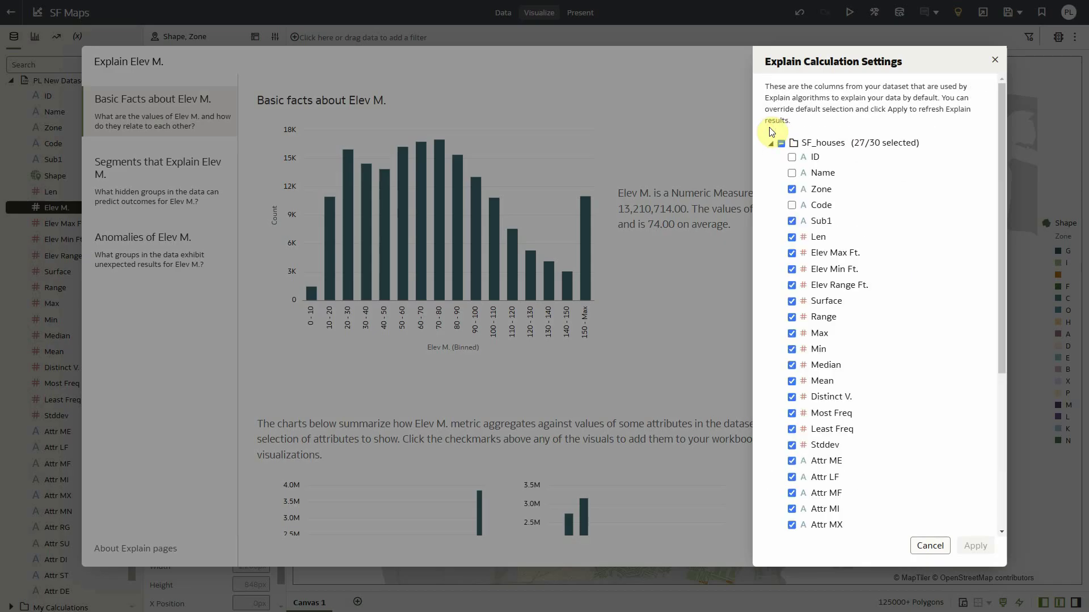
pyautogui.scroll(-3, 807, 227)
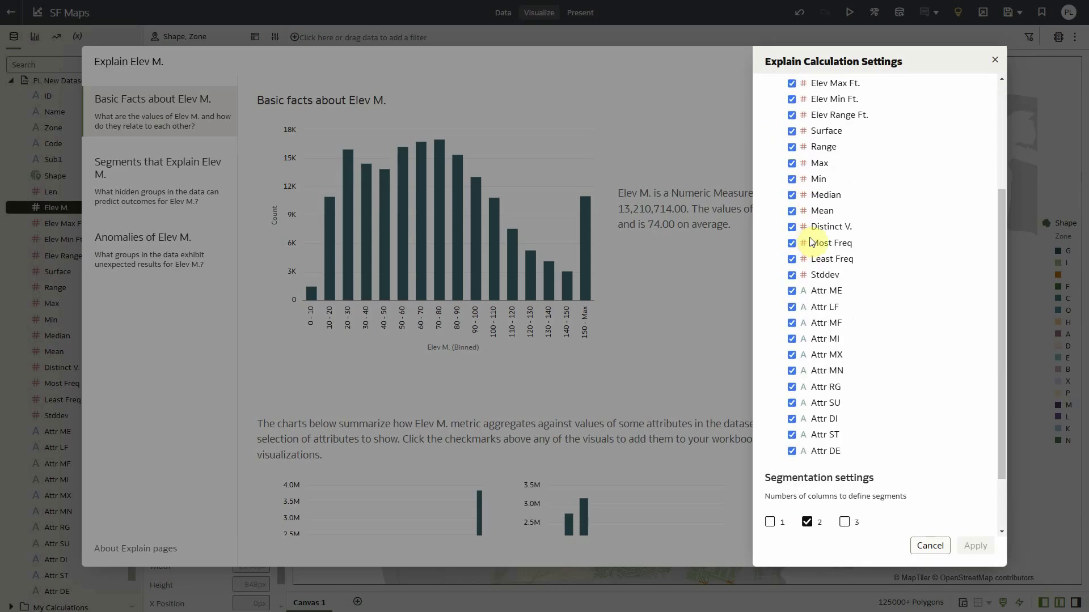
pyautogui.click(922, 550)
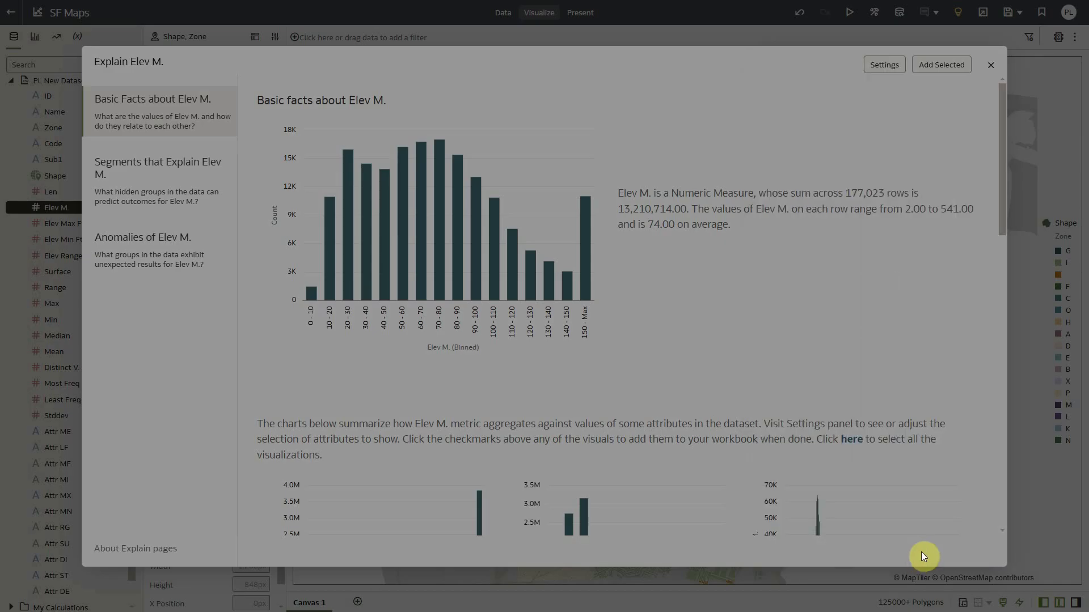
# Step: Mark the binned histogram, then select all the Zone, Sub1 and Attr breakdown charts
pyautogui.moveTo(615, 177)
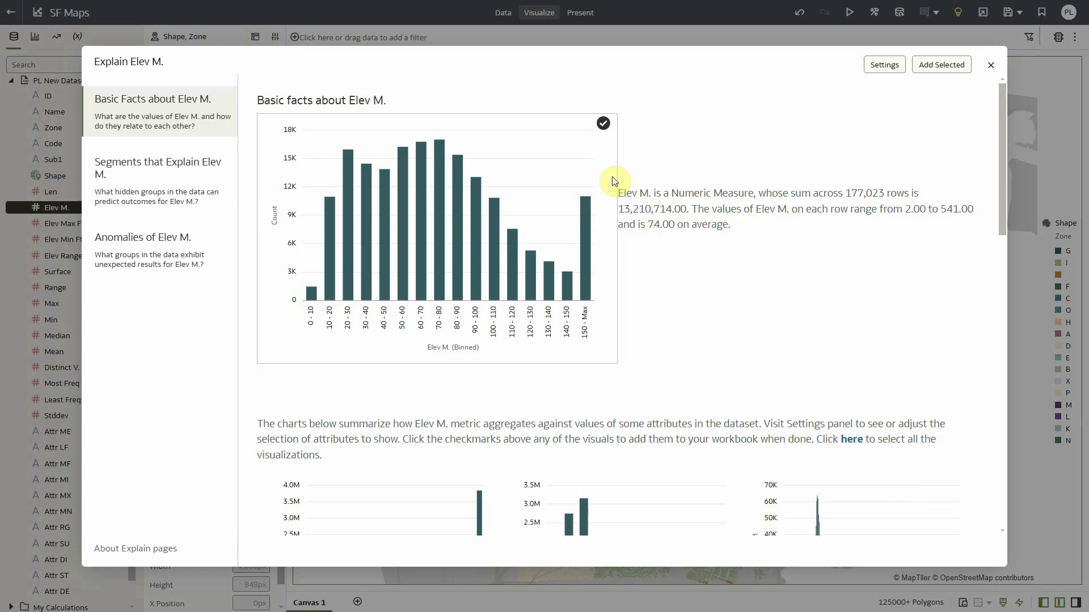
pyautogui.click(604, 125)
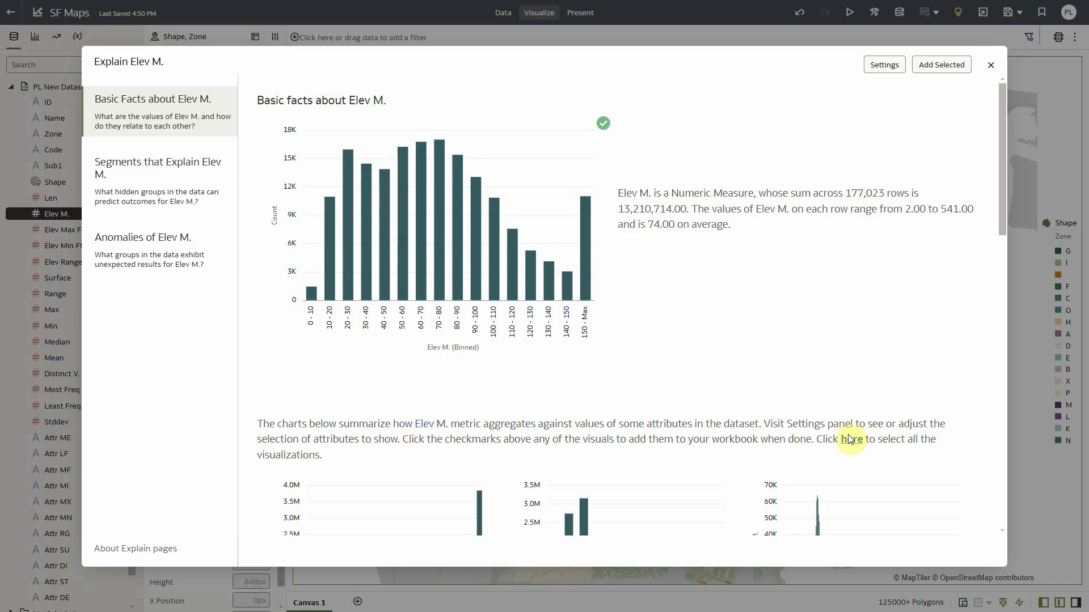
pyautogui.scroll(-2, 848, 439)
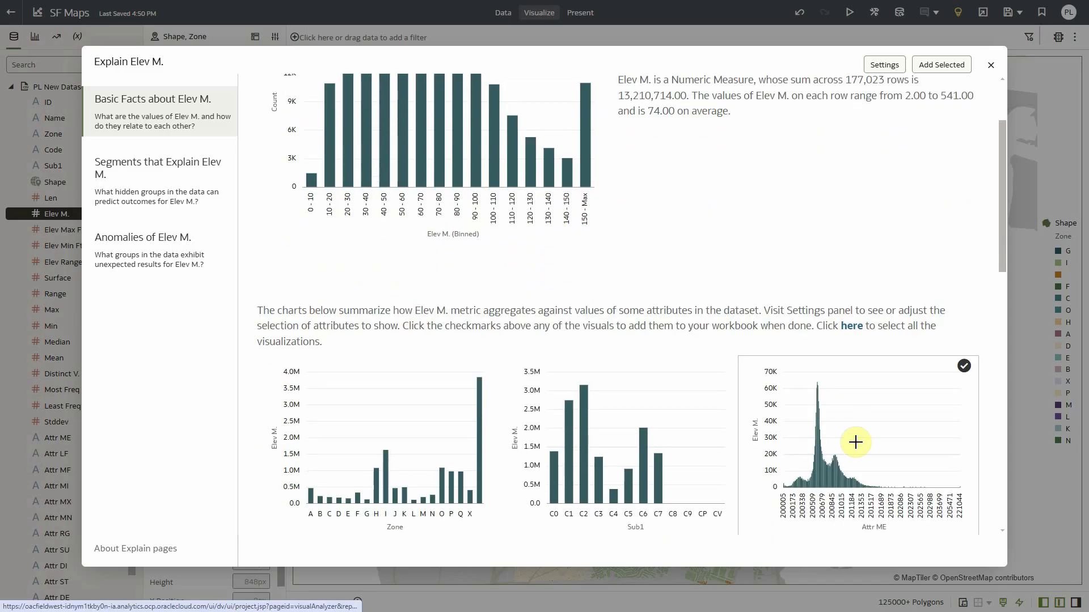
pyautogui.click(853, 326)
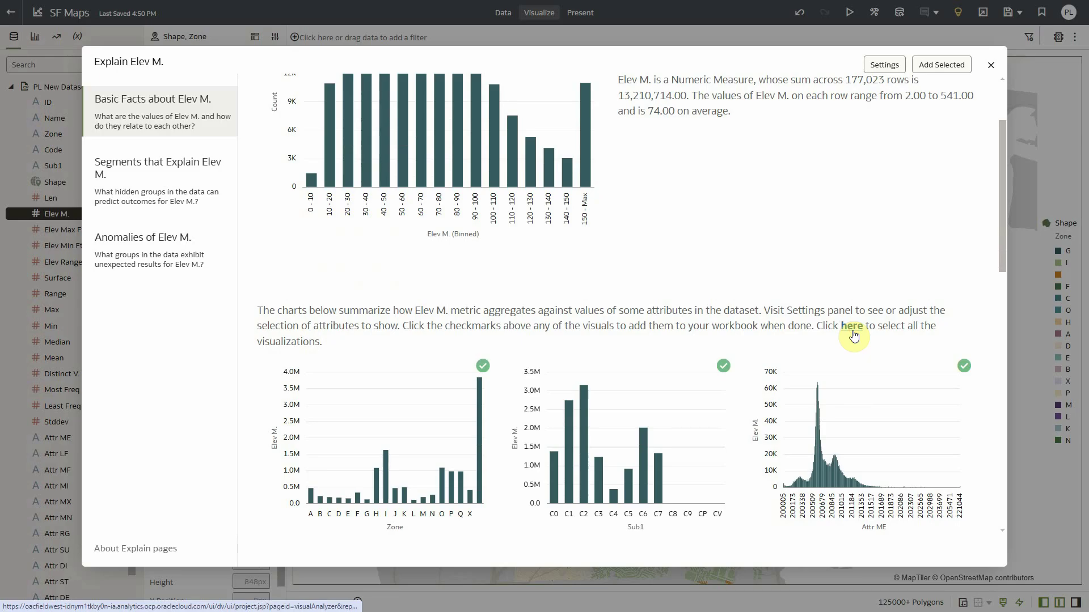
# Step: Add the marked charts to an Explain Elev M. canvas and distribute them evenly by width and height
pyautogui.click(939, 66)
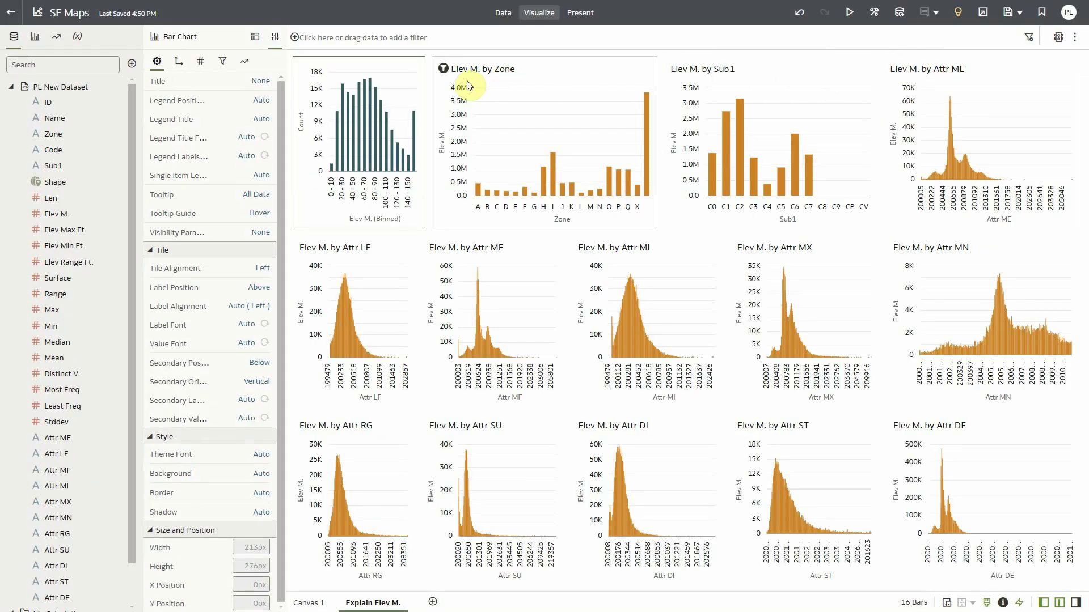
pyautogui.rightClick(397, 79)
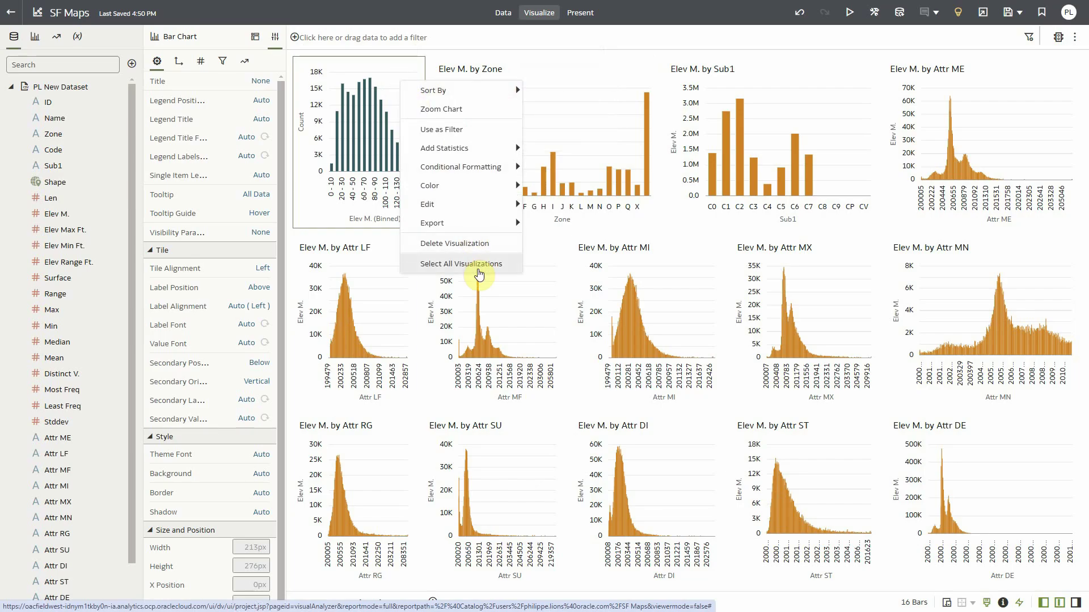
pyautogui.click(478, 267)
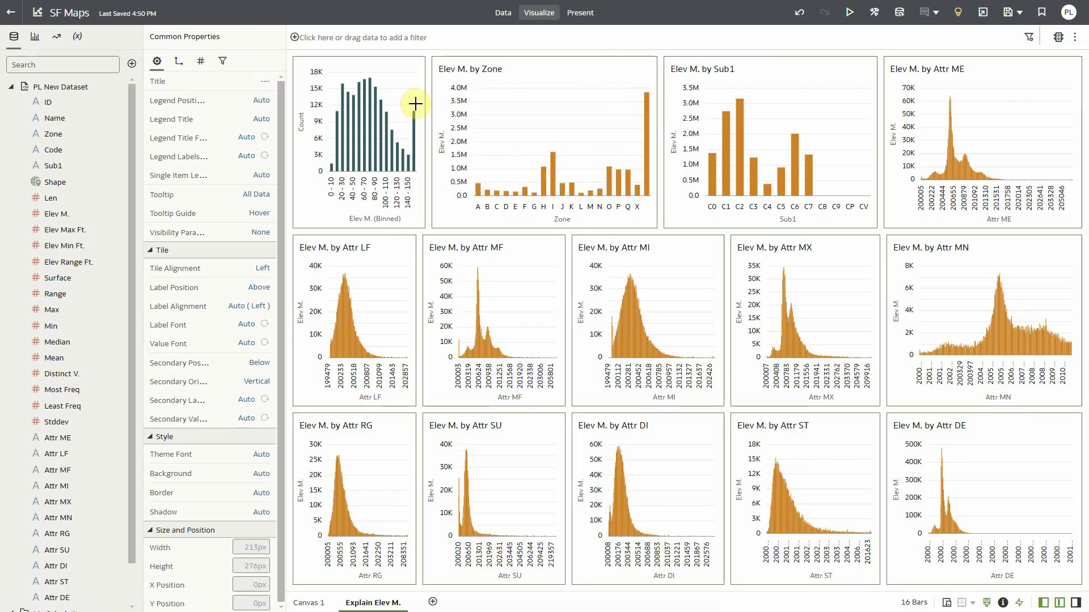
pyautogui.rightClick(412, 84)
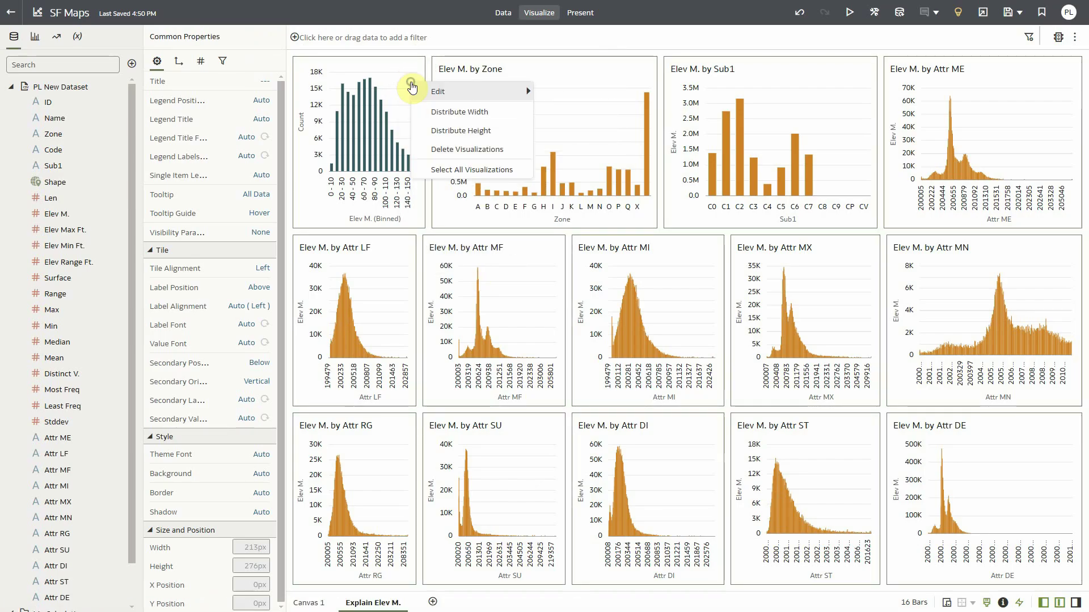
pyautogui.click(457, 113)
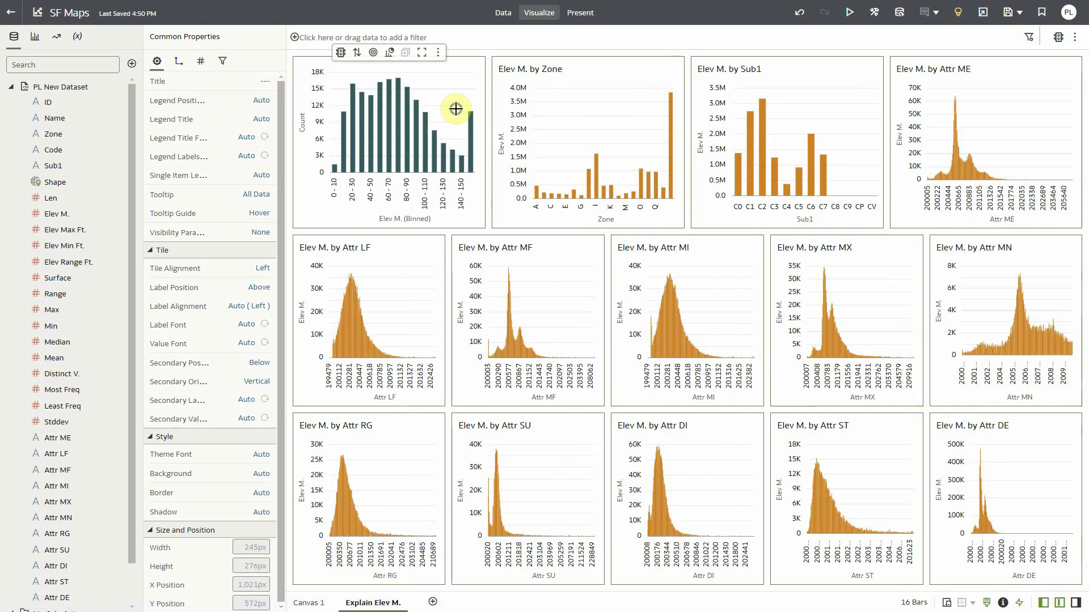
pyautogui.rightClick(456, 108)
pyautogui.click(483, 154)
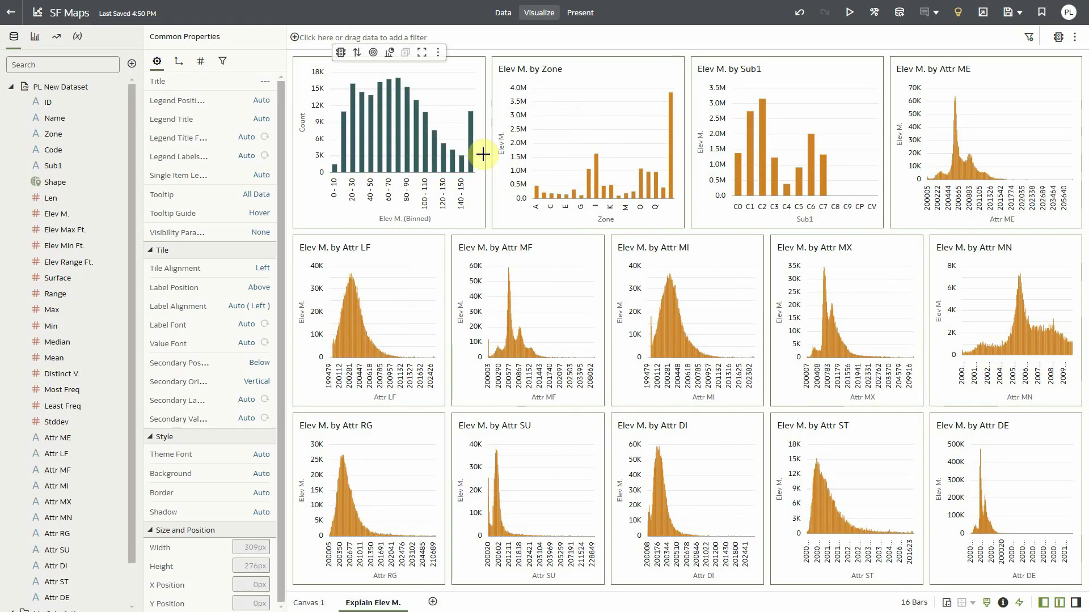
# Step: Set the value-axis title to None and the axis label font size to 9 for all charts
pyautogui.click(185, 70)
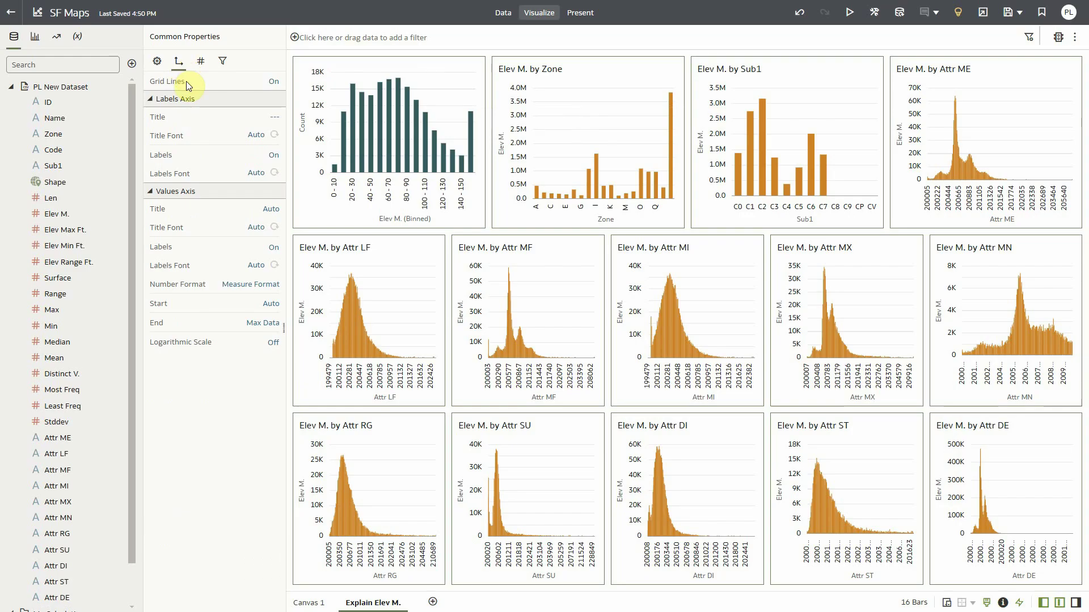
pyautogui.click(270, 210)
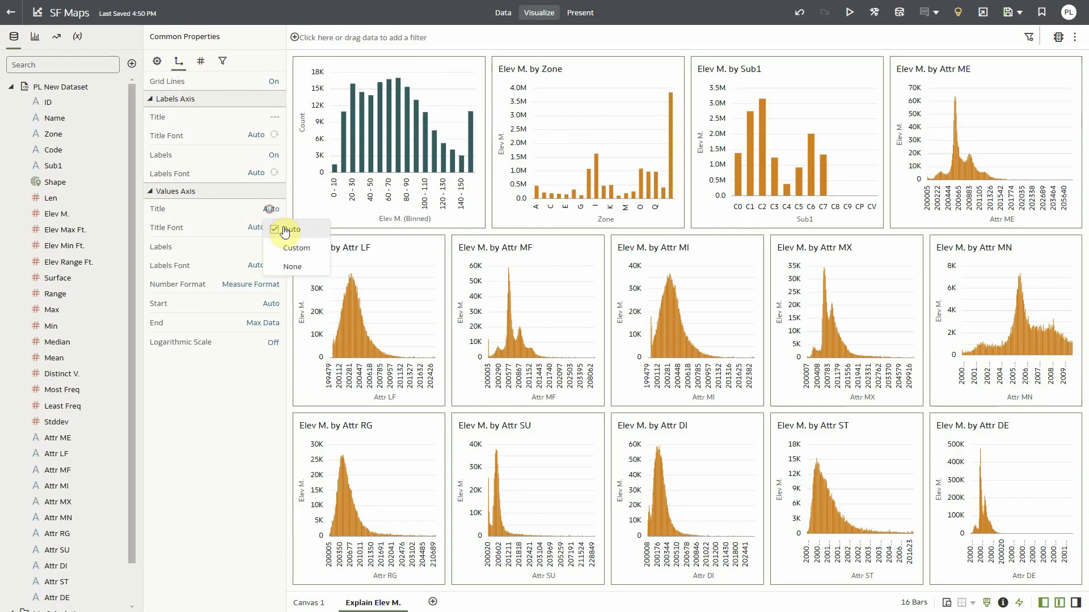
pyautogui.click(290, 266)
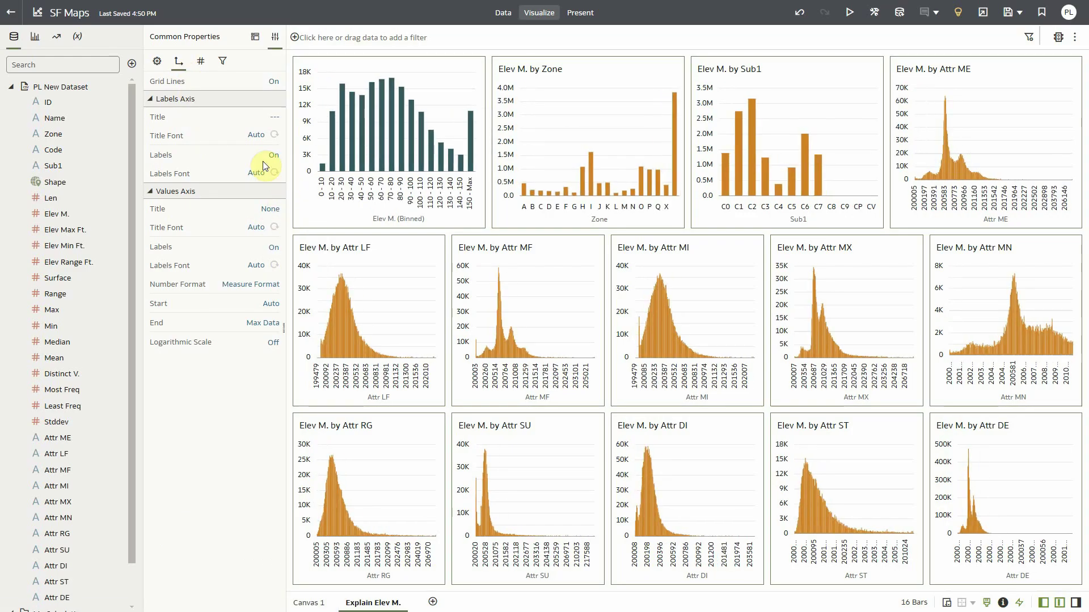
pyautogui.click(256, 173)
pyautogui.click(376, 193)
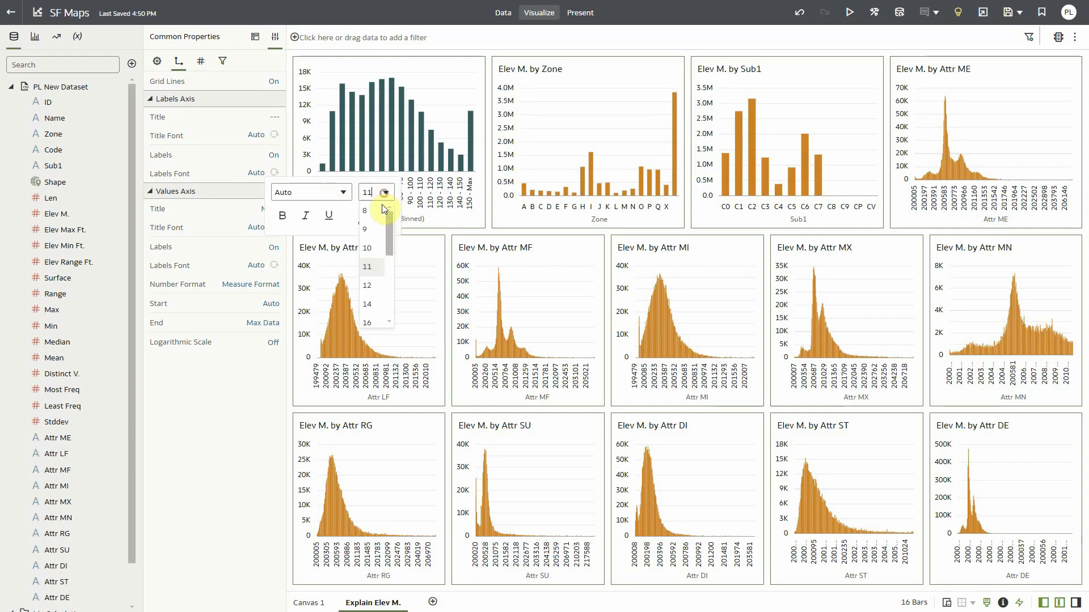
pyautogui.click(369, 230)
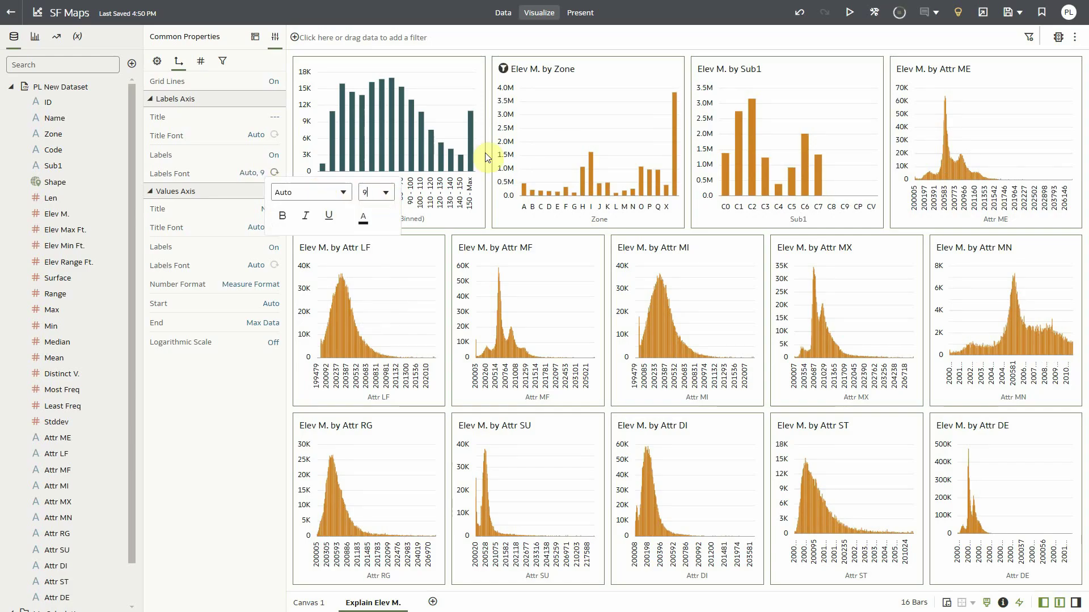
# Step: Use Elev M. by Zone as a filter and restrict the other charts to Zone I
pyautogui.rightClick(621, 128)
pyautogui.click(651, 174)
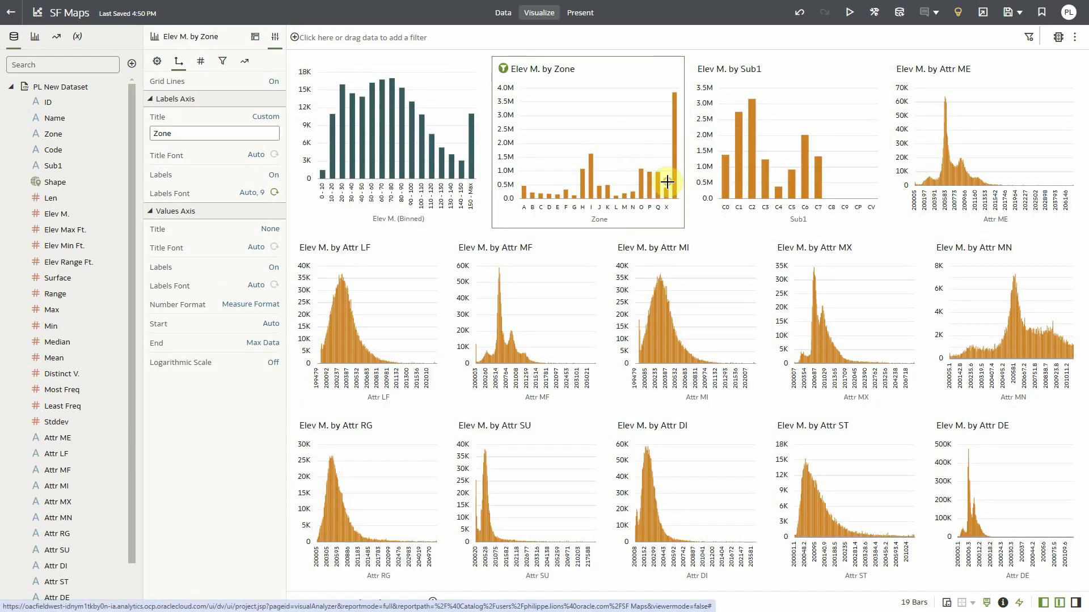
pyautogui.click(593, 171)
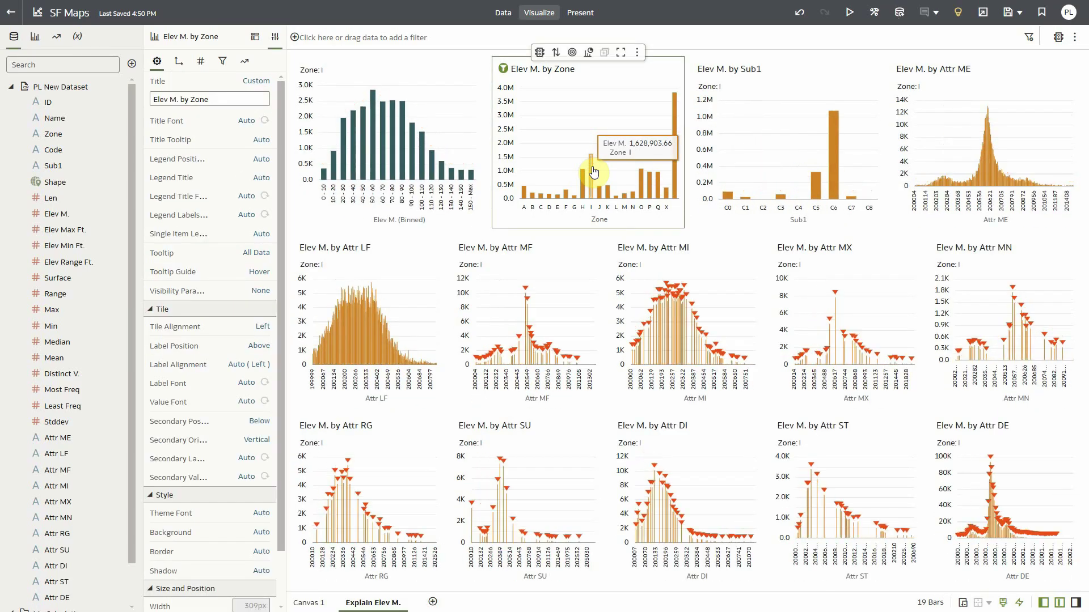
# Step: Filter the other charts to Zone P, then to Zone A, to compare their distributions
pyautogui.click(650, 189)
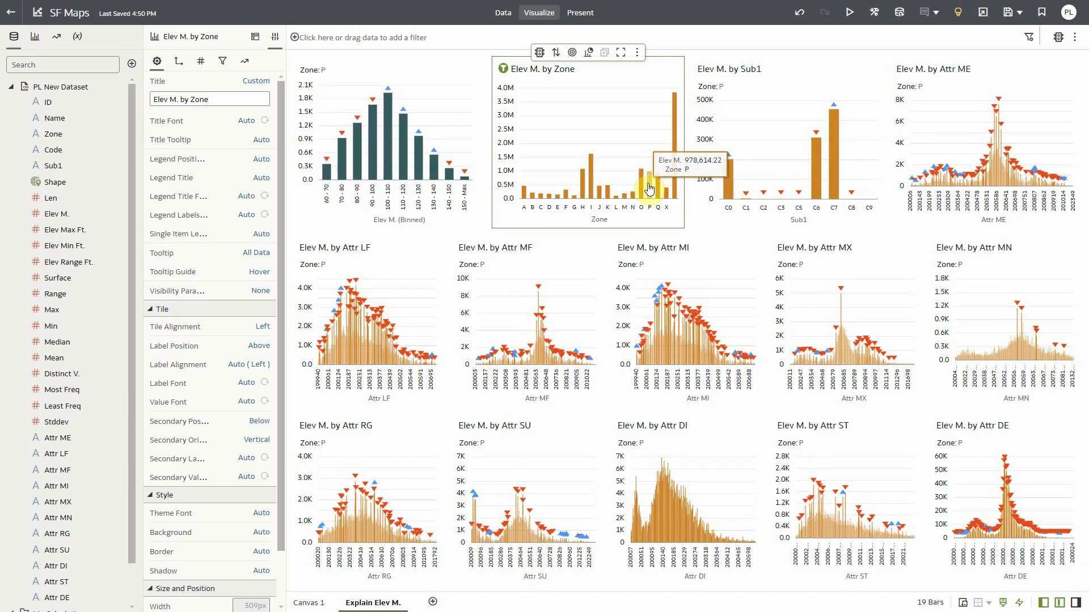
pyautogui.click(527, 198)
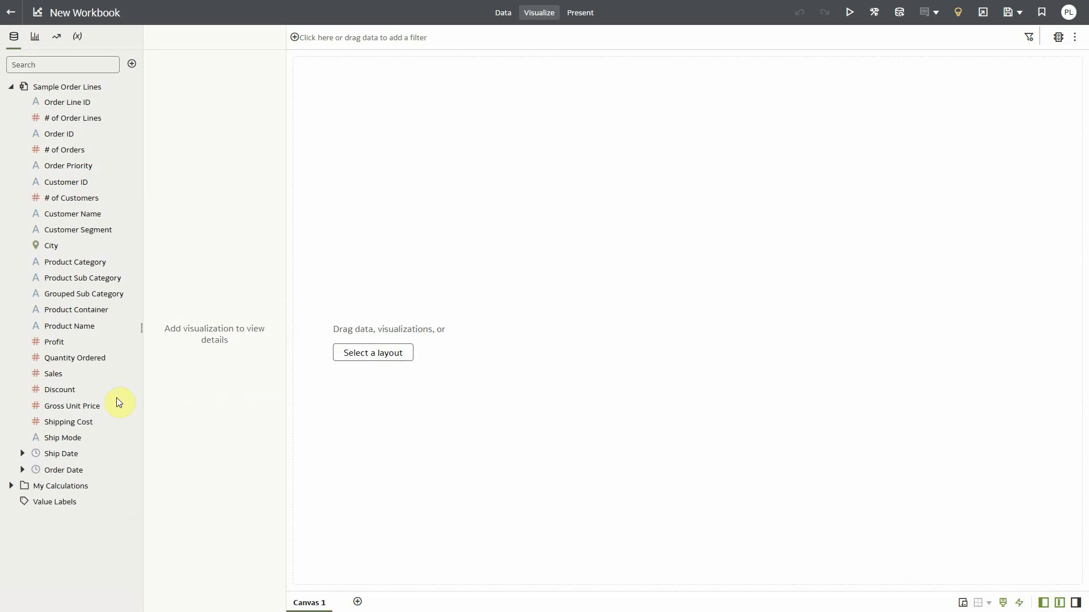
# Step: Run Explain on Gross Unit Price and mark every chart on its Key Drivers page
pyautogui.rightClick(95, 411)
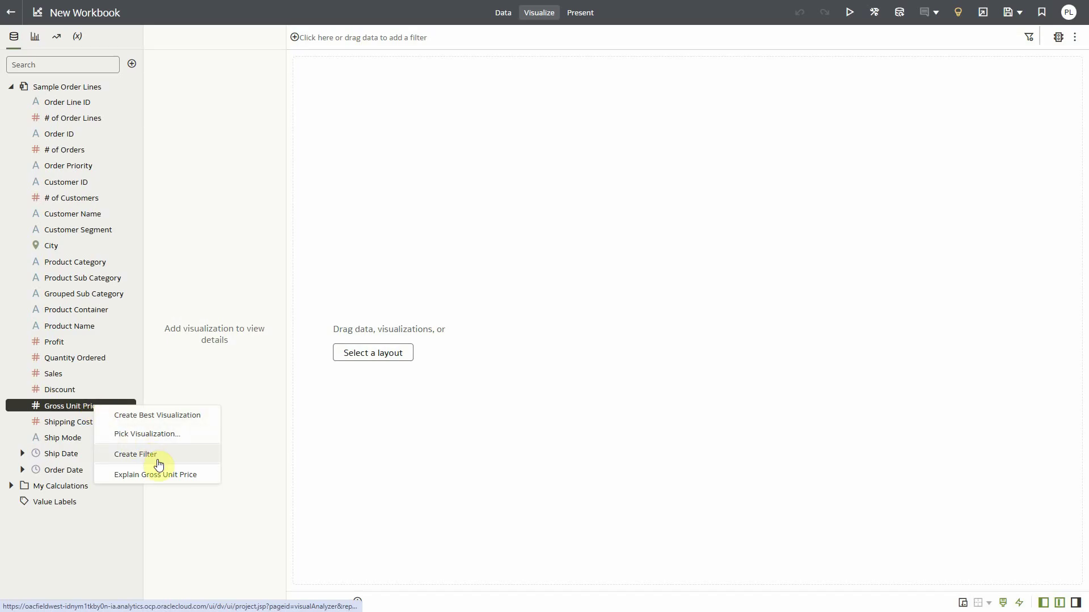
pyautogui.click(168, 476)
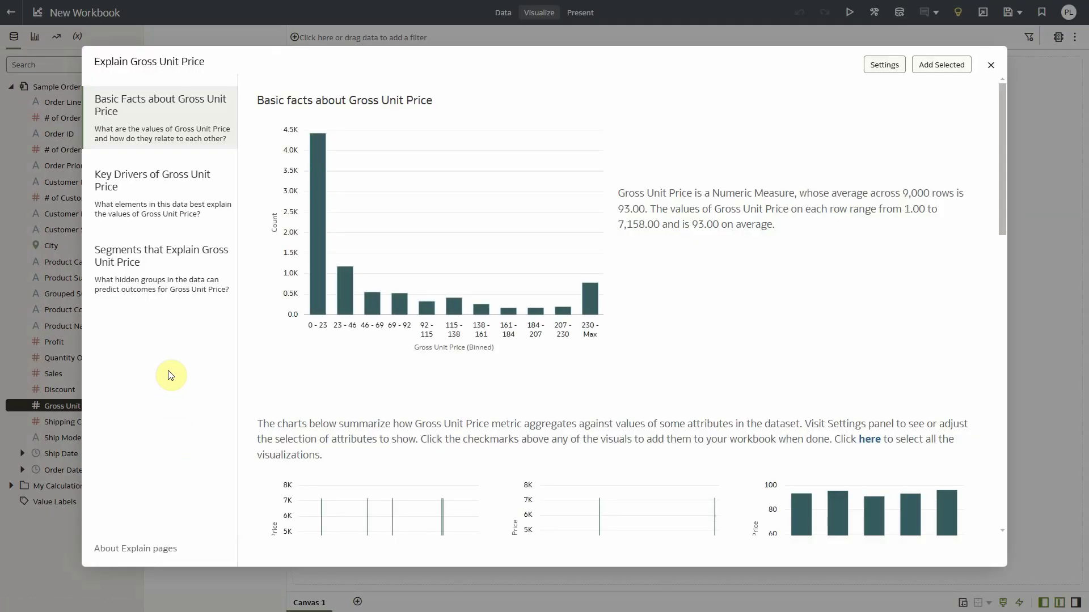
pyautogui.click(186, 203)
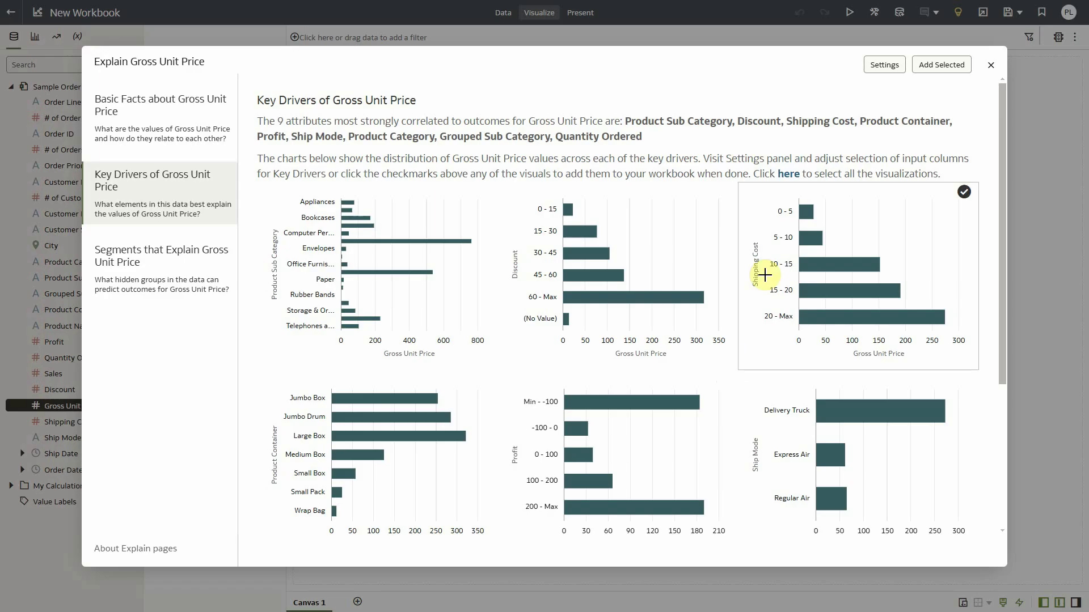
pyautogui.click(790, 175)
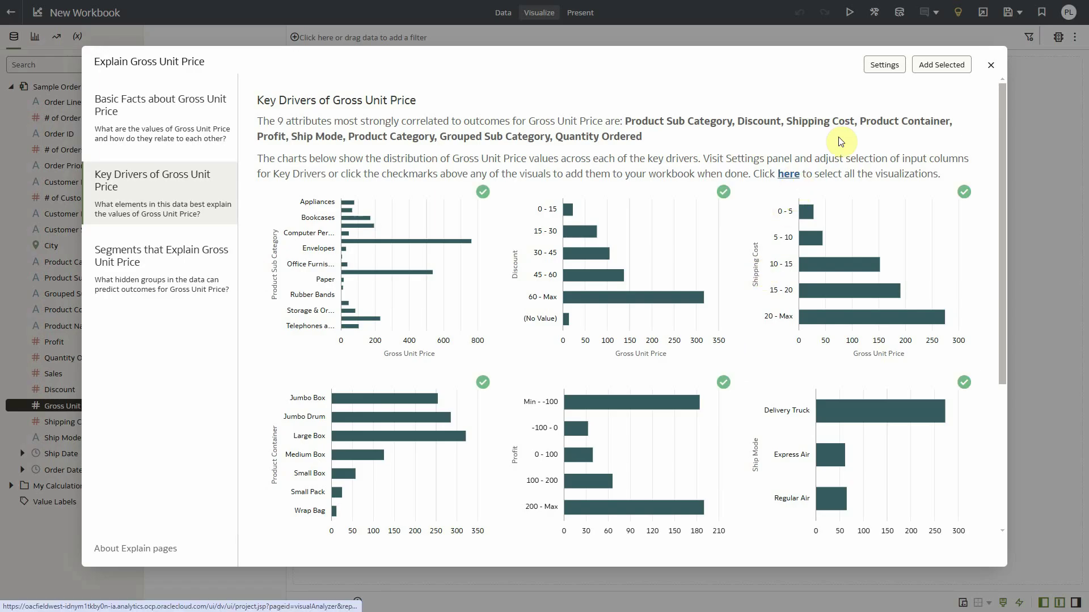
# Step: Add the nine driver charts to a canvas and re-bin the Quantity Ordered chart to 15
pyautogui.click(915, 68)
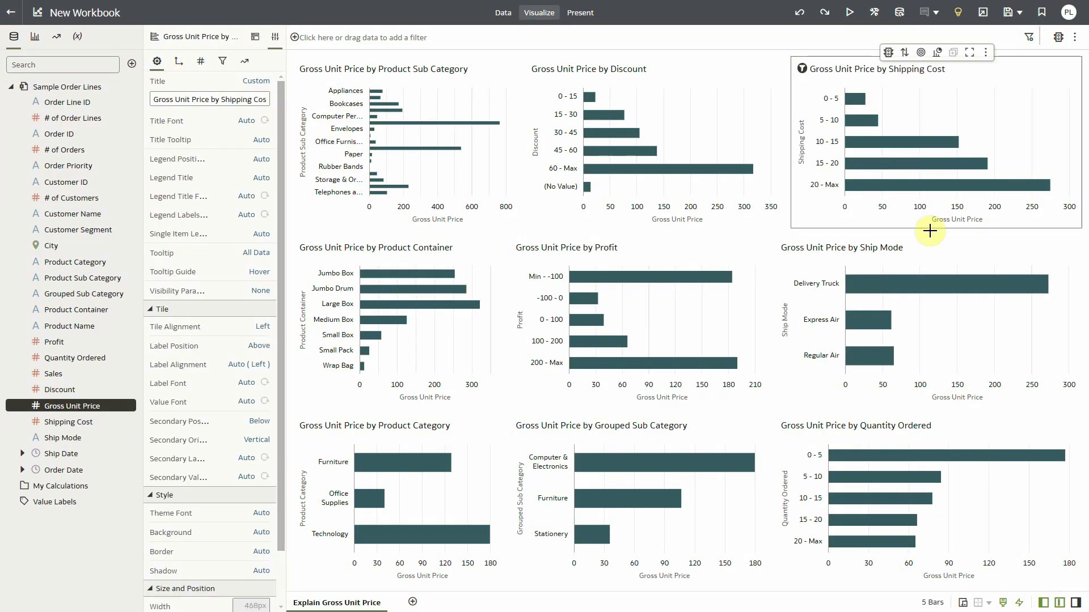
pyautogui.click(953, 479)
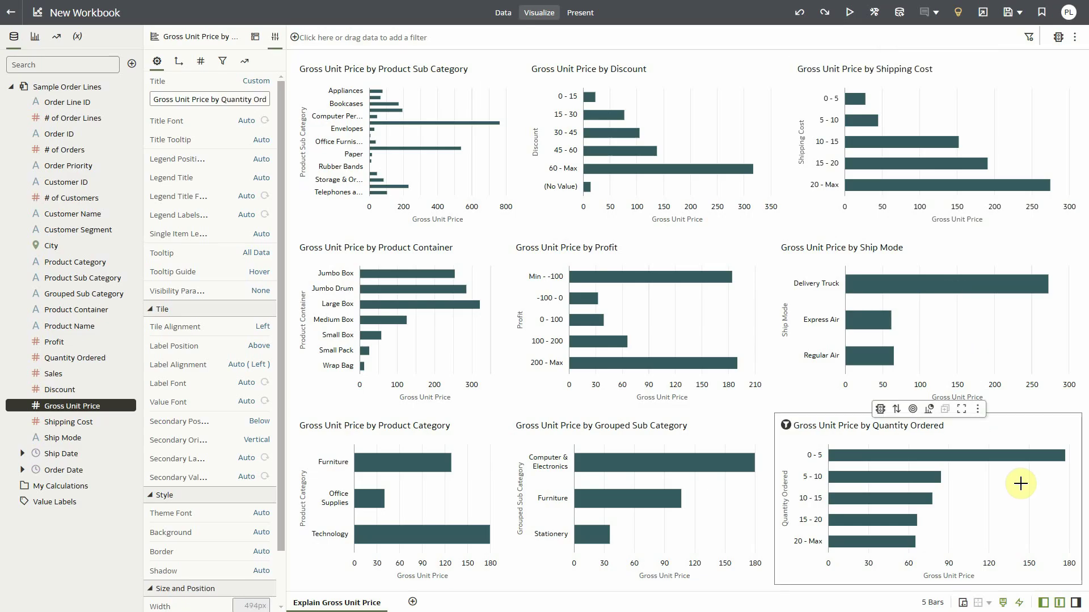
pyautogui.click(255, 36)
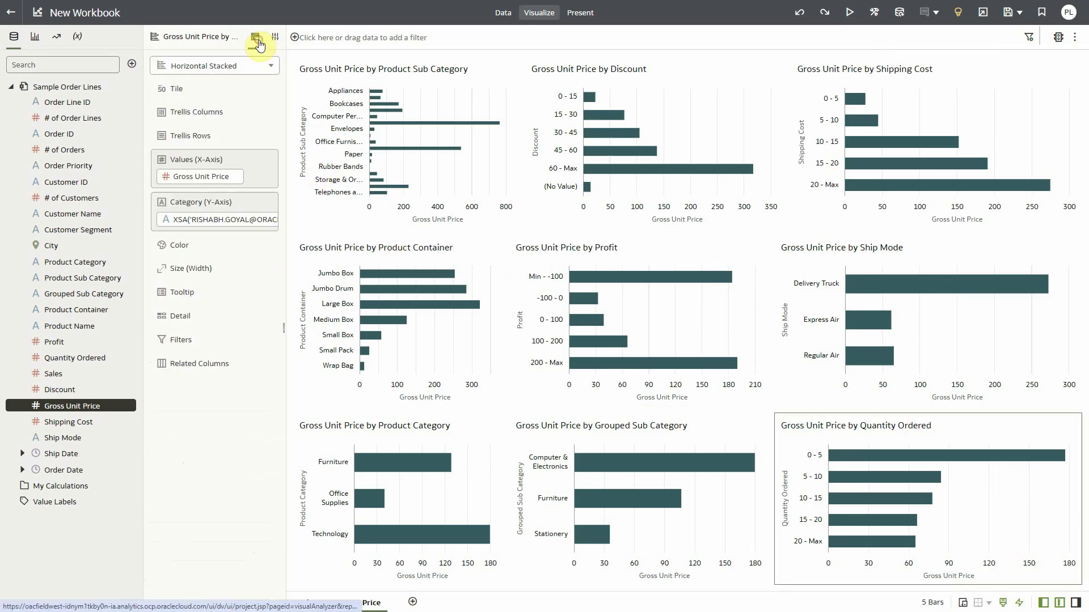
pyautogui.rightClick(233, 220)
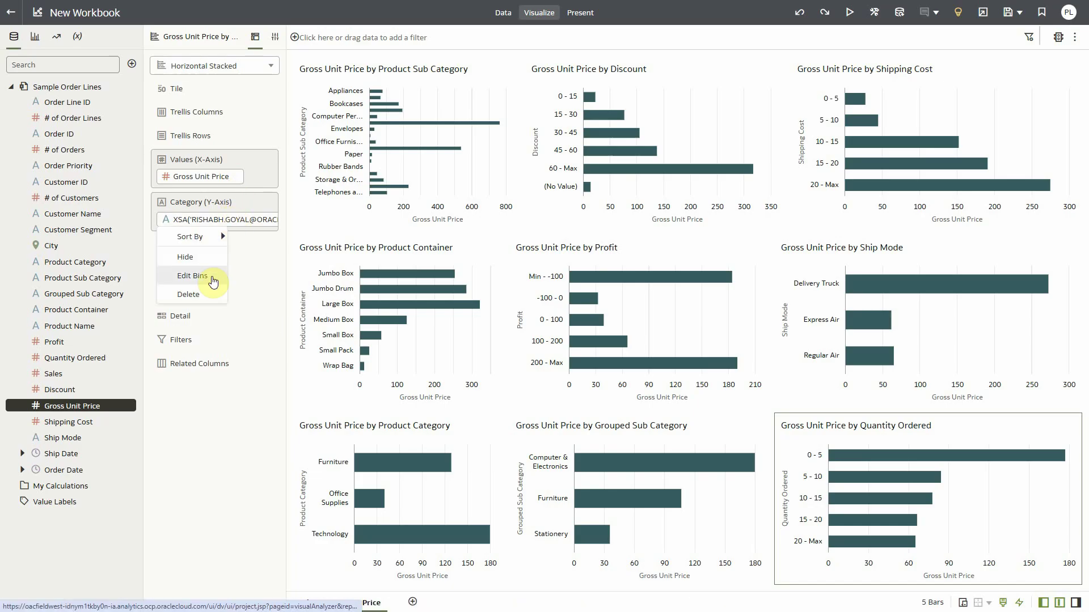
pyautogui.click(212, 277)
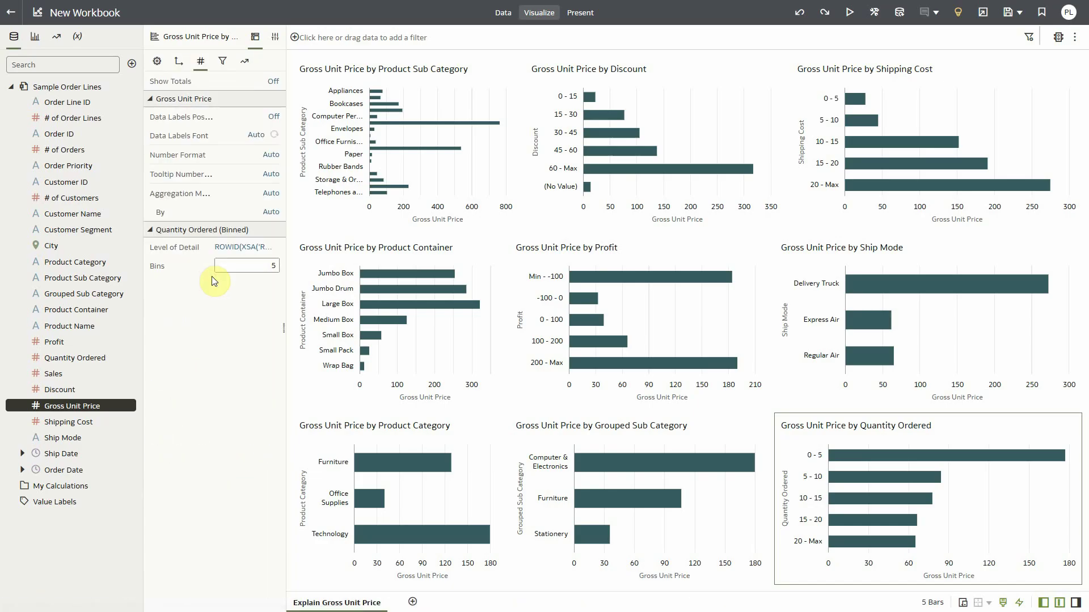
pyautogui.write('1')
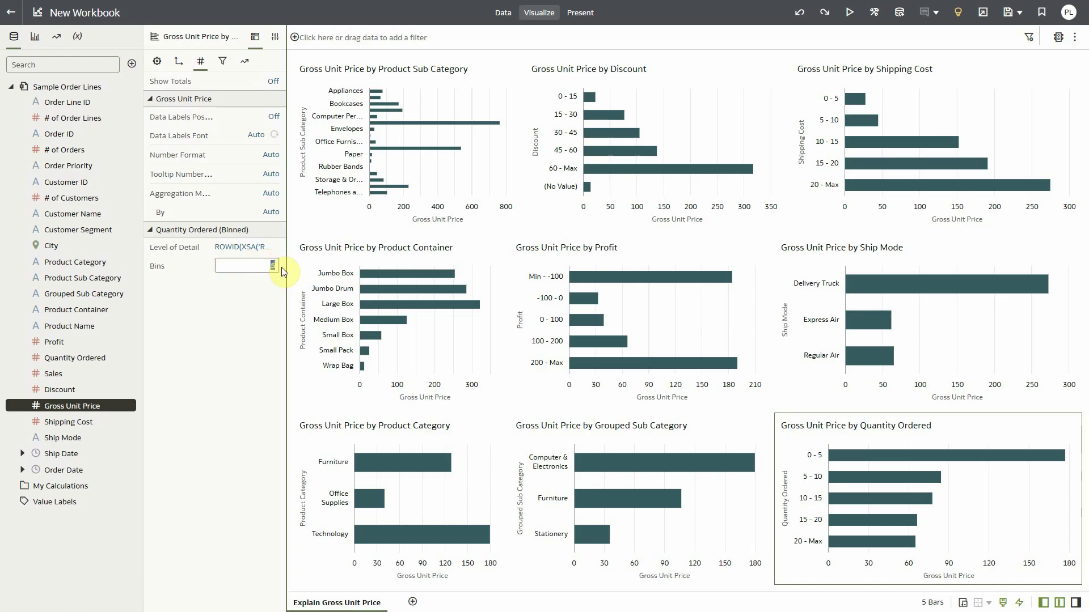
pyautogui.click(309, 293)
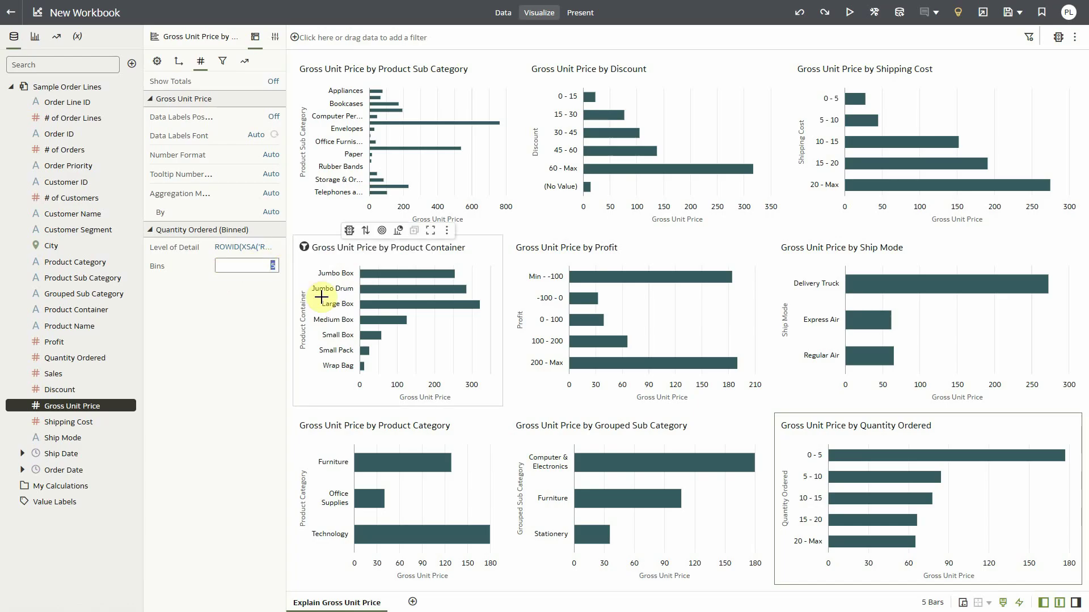
# Step: Change the Quantity Ordered bin count to 50
pyautogui.doubleClick(258, 267)
pyautogui.write('50')
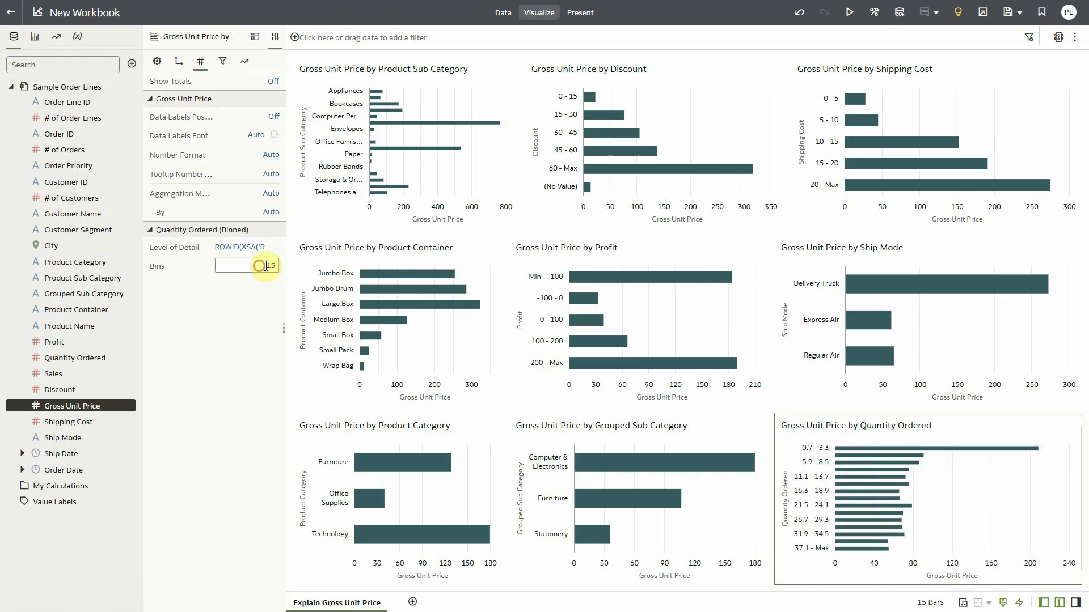
pyautogui.click(246, 312)
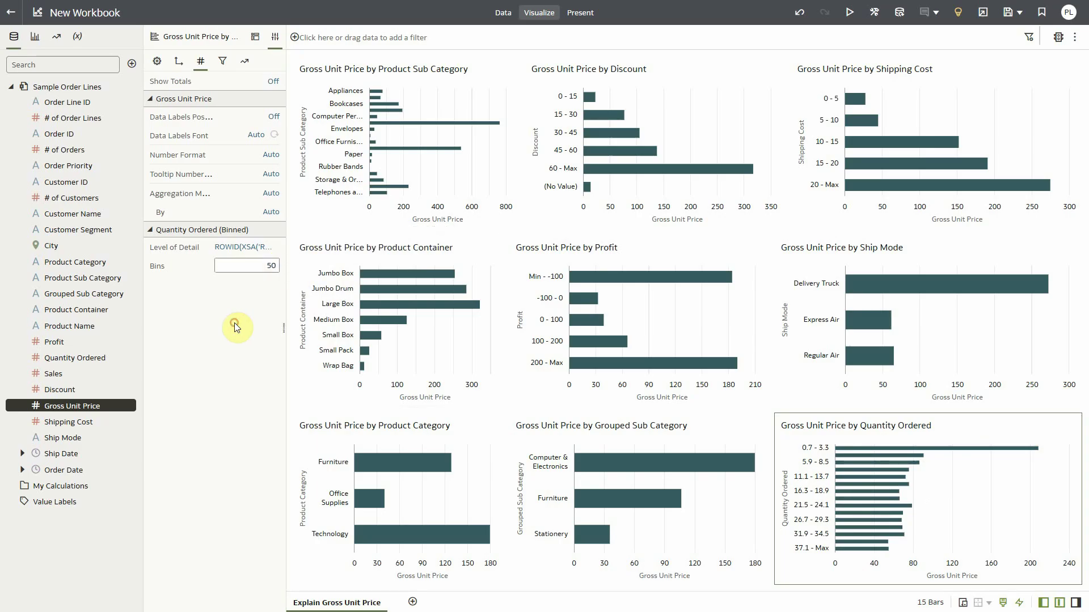